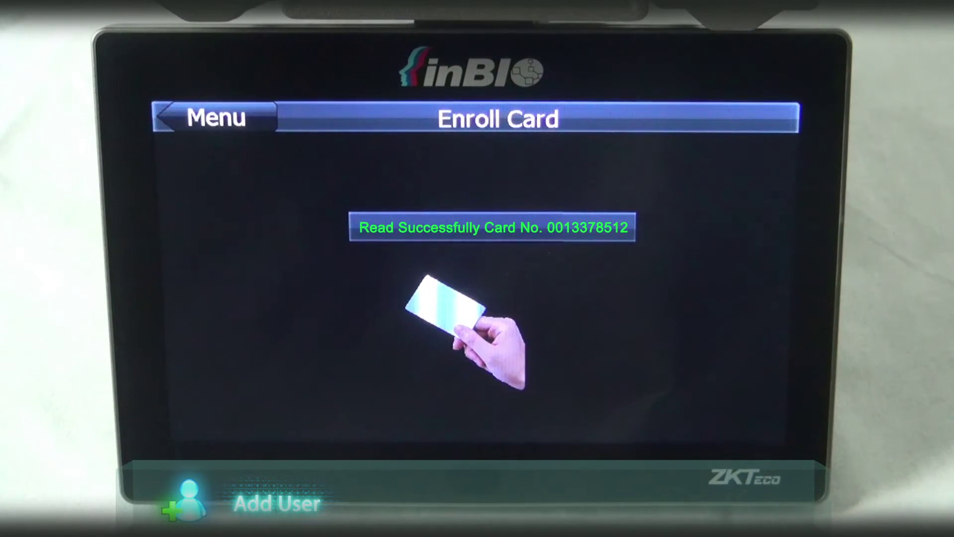
Step: Give new user 12 the Administrator role and save the user
key(Down)
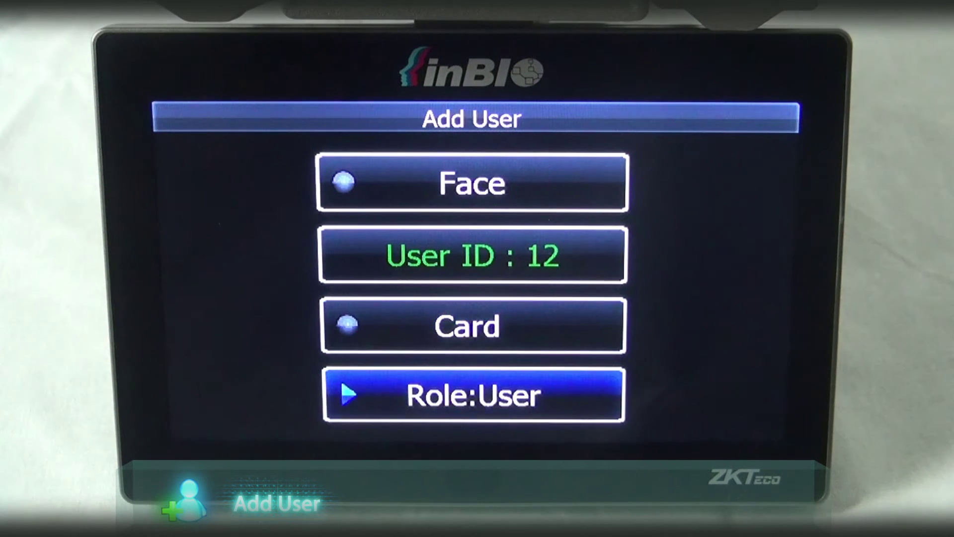
key(Return)
key(Return)
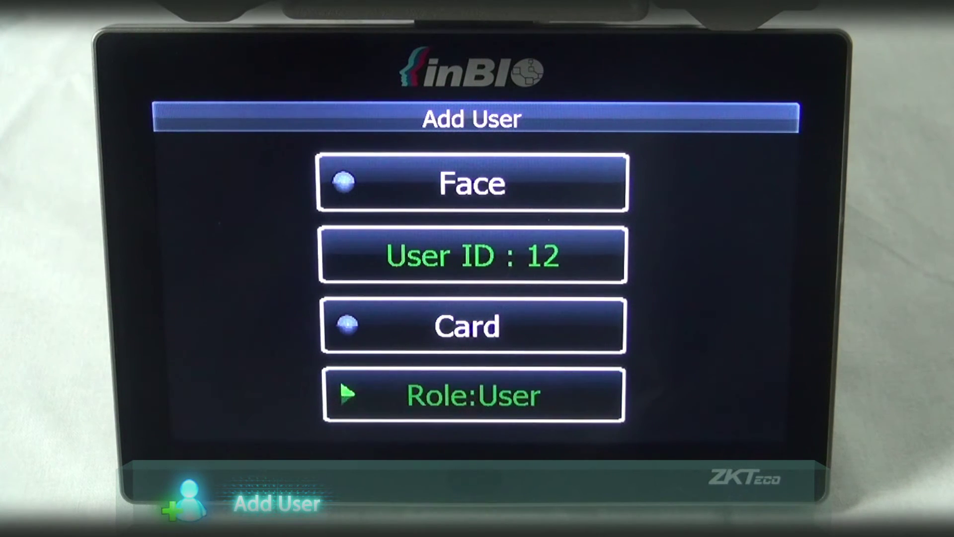
key(Escape)
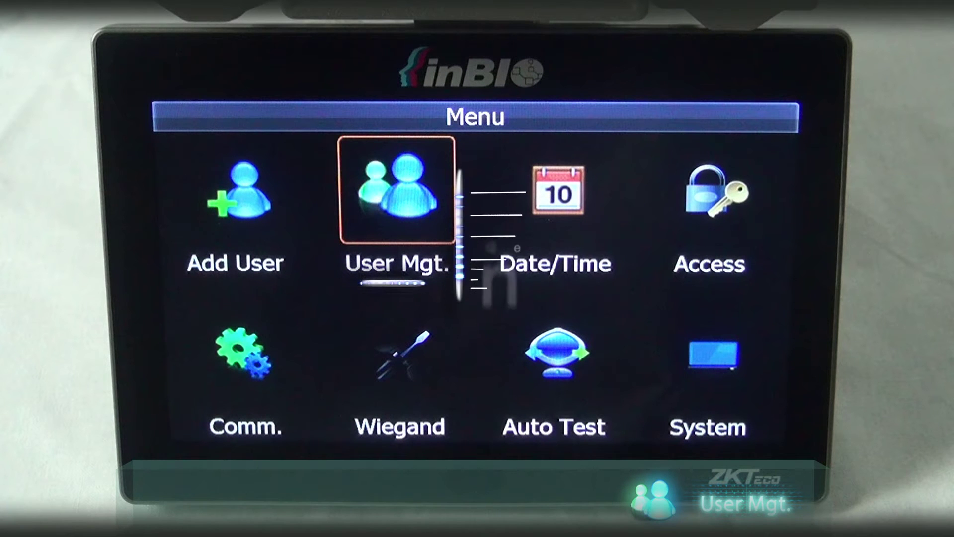
Step: Delete user 5 from the User Mgt. list and return to the main menu
key(Return)
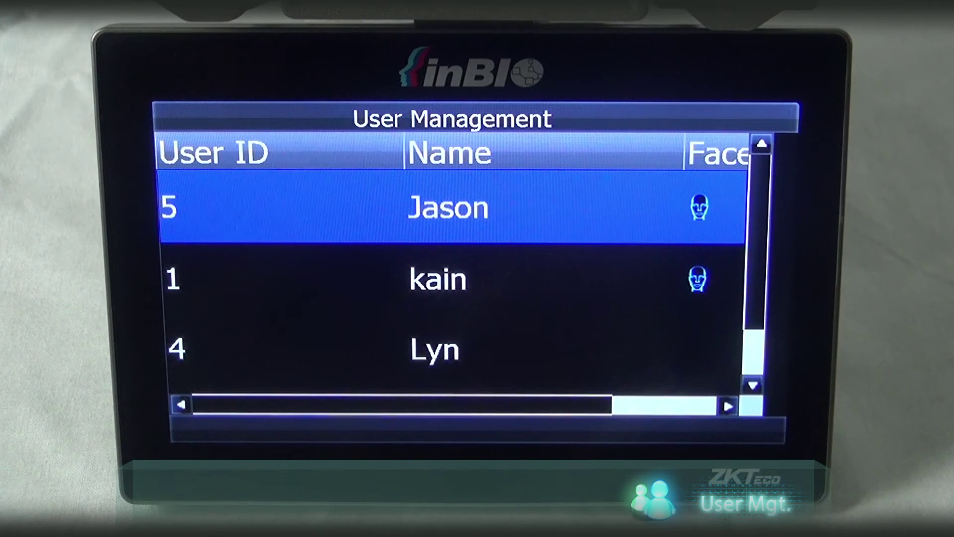
key(Return)
key(Down)
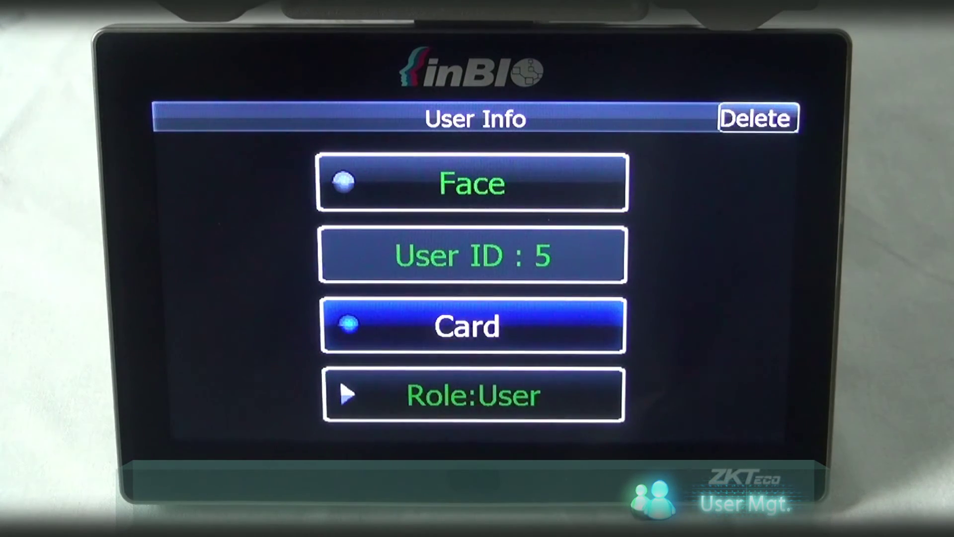
key(Down)
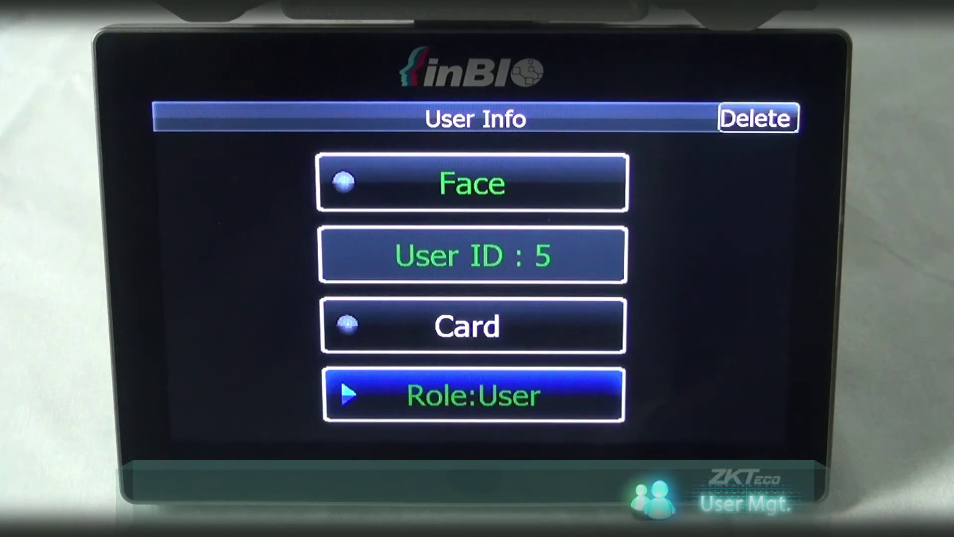
key(Up)
key(Right)
key(Return)
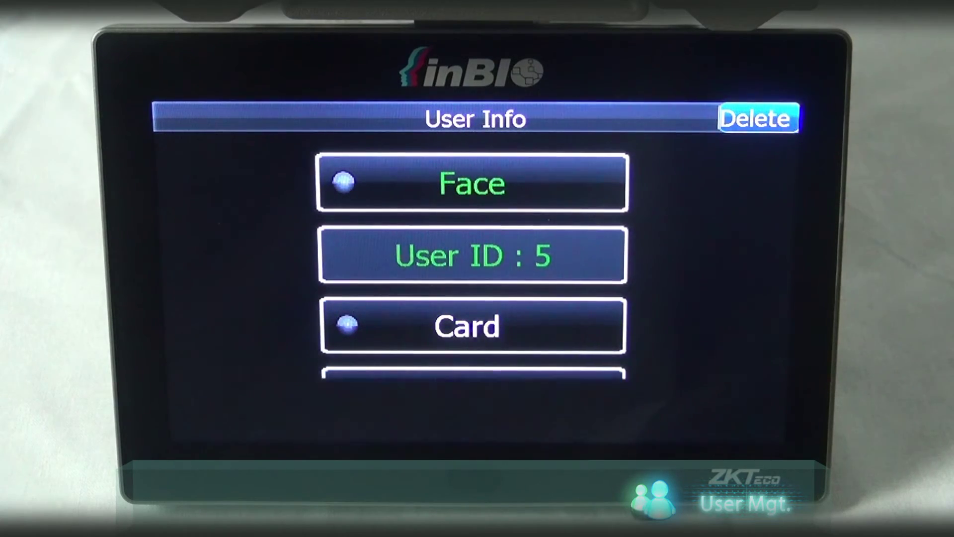
key(Return)
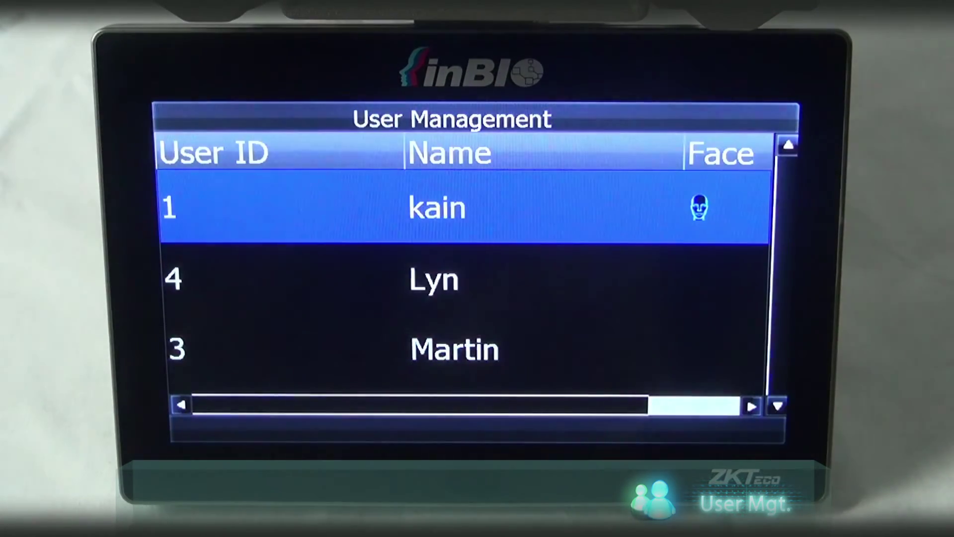
key(Escape)
key(Right)
key(Right)
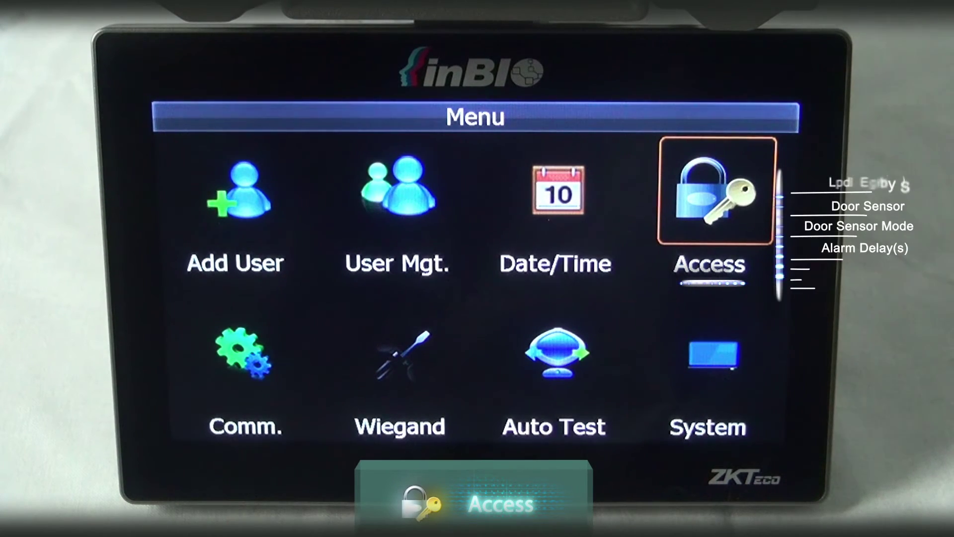
Step: Open the Access section to review the BioCam 300 door settings
key(Return)
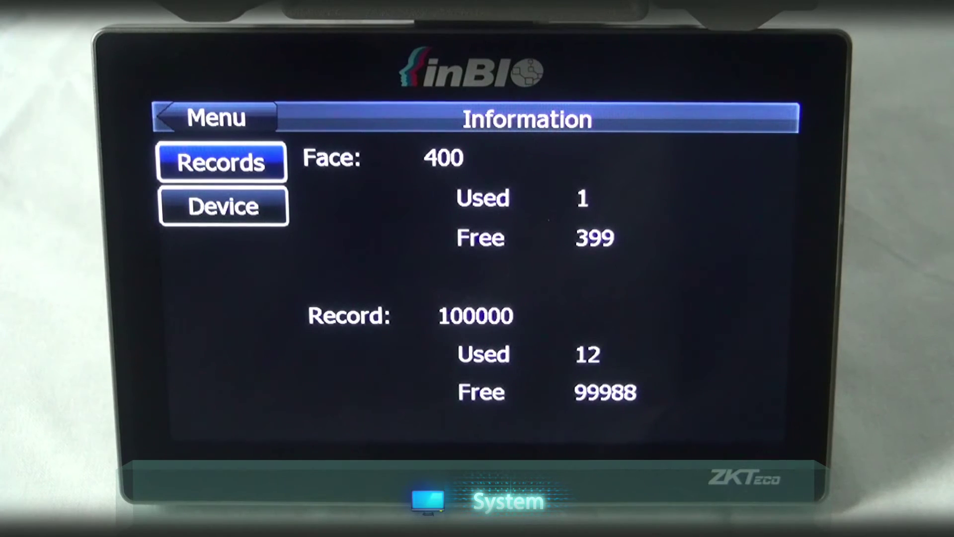
Step: Review the Device tab's name, serial and firmware, then return to the main menu
key(Down)
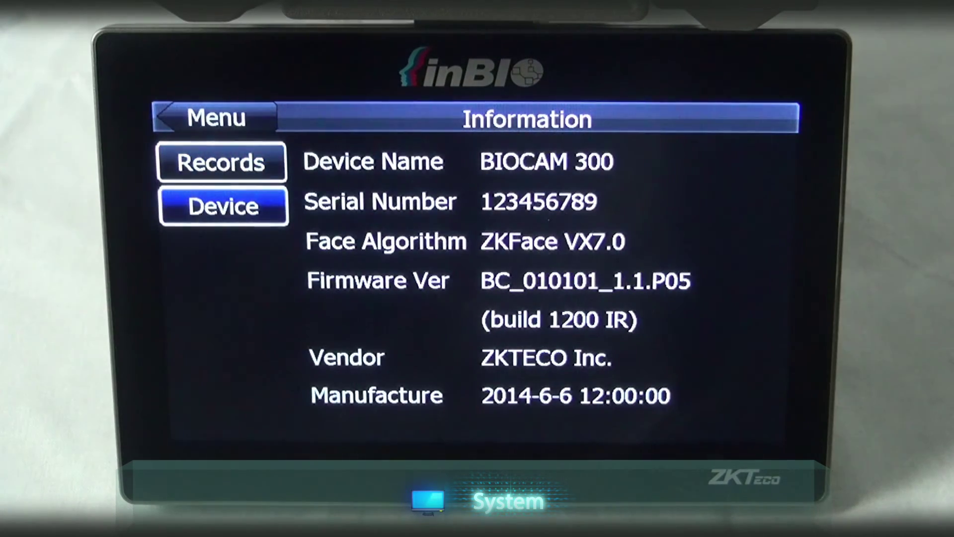
key(Escape)
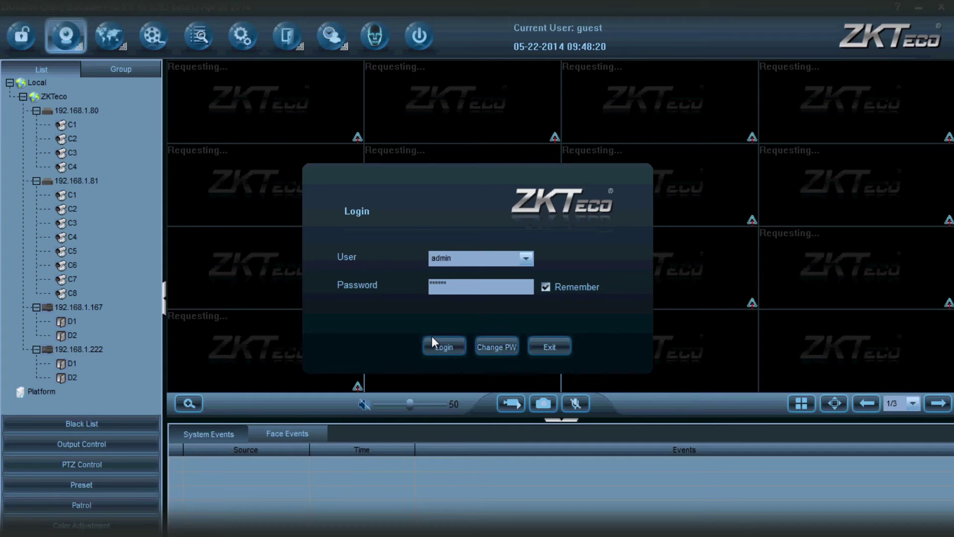
Step: Log in as admin and search the network for all devices
click(431, 337)
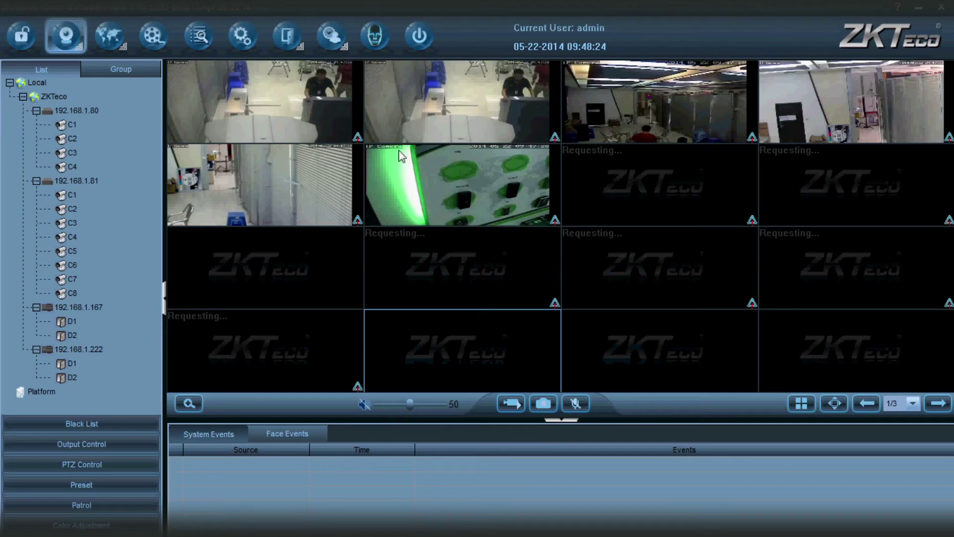
click(250, 41)
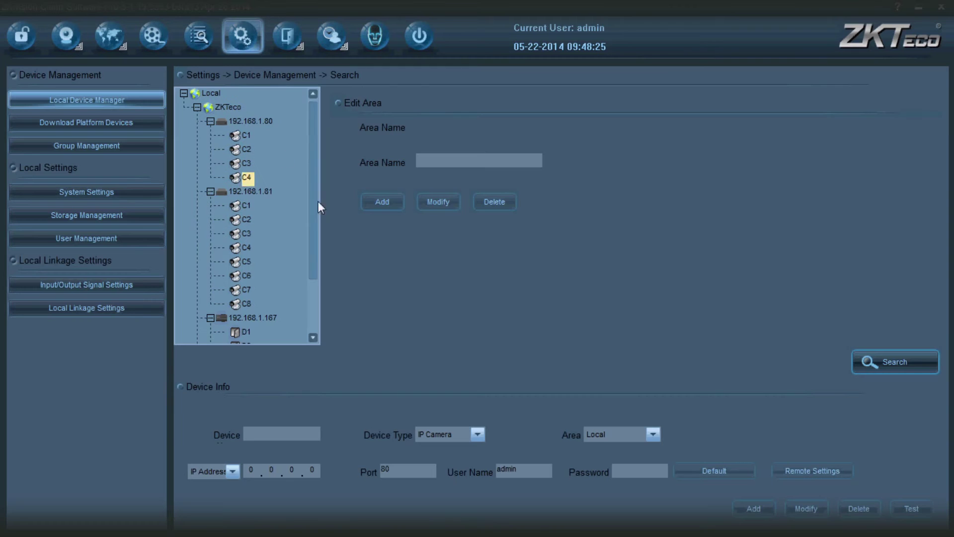
click(880, 360)
click(329, 336)
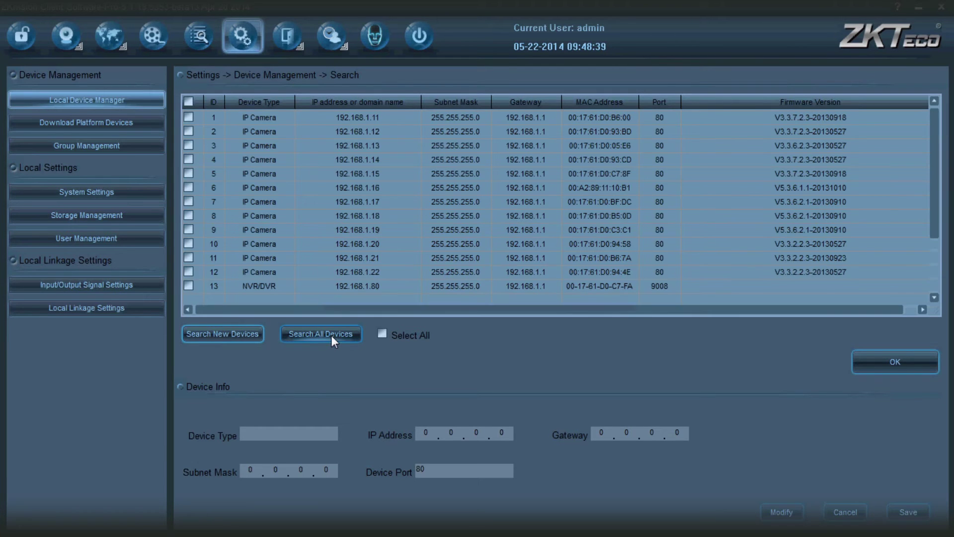
Step: Add the 192.168.1.66 camera and access controller to the device tree
click(347, 243)
scroll(347, 244, down, 3)
scroll(348, 243, down, 2)
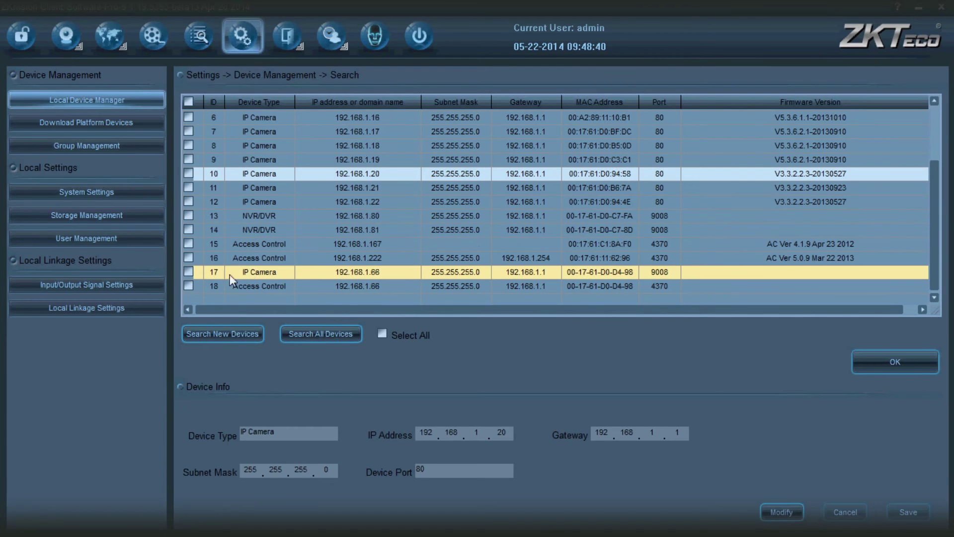
click(189, 271)
click(191, 287)
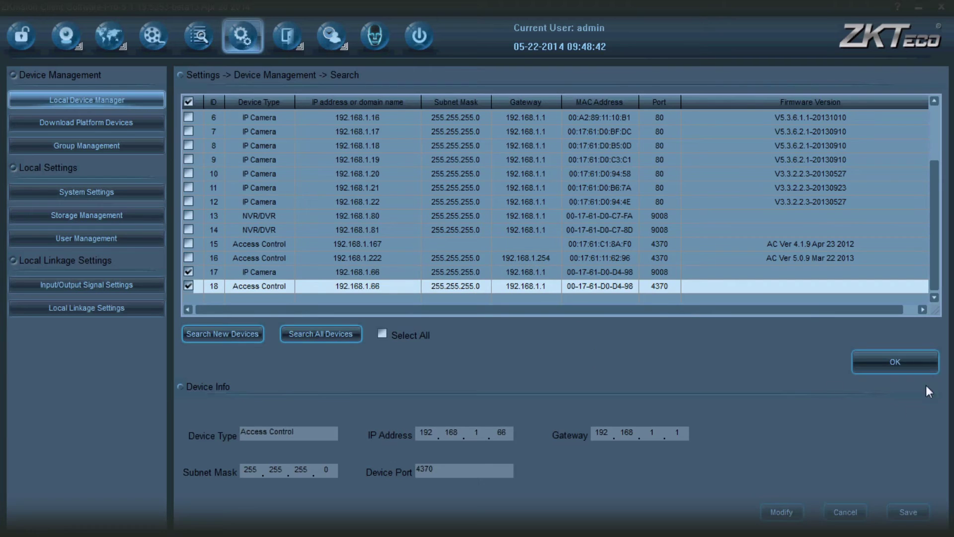
click(900, 360)
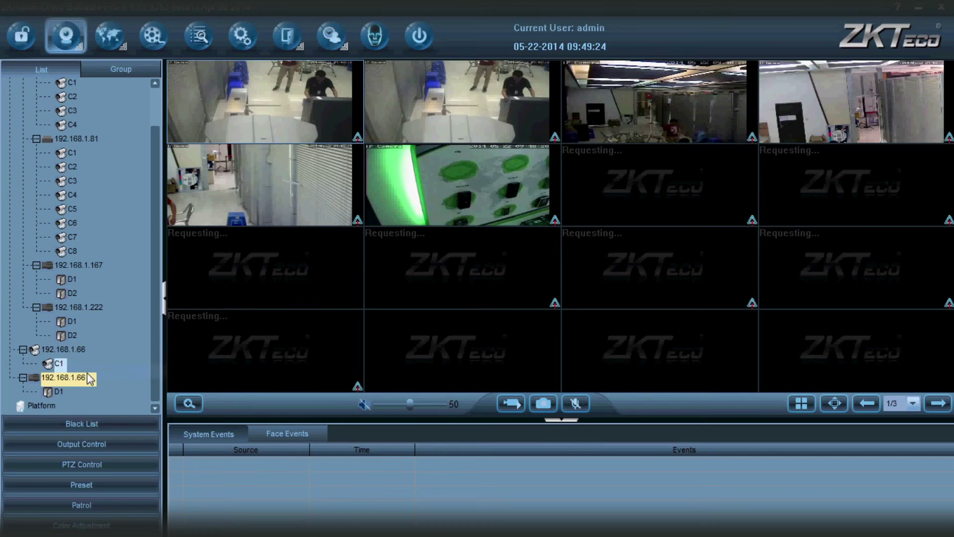
Step: Link Check In on door 192.168.1.66-D1 to a popup window and video recording on C1
drag(58, 364, 232, 265)
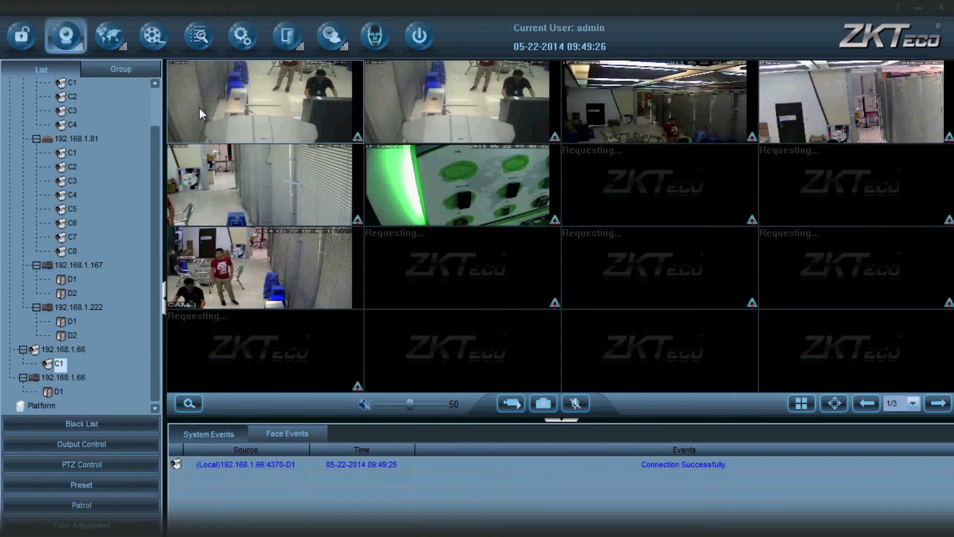
click(237, 39)
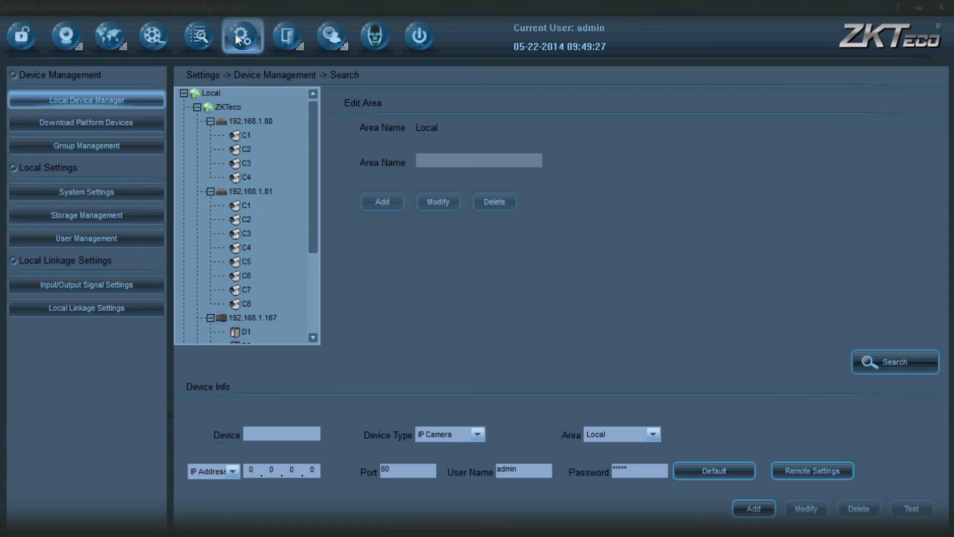
click(126, 307)
click(233, 445)
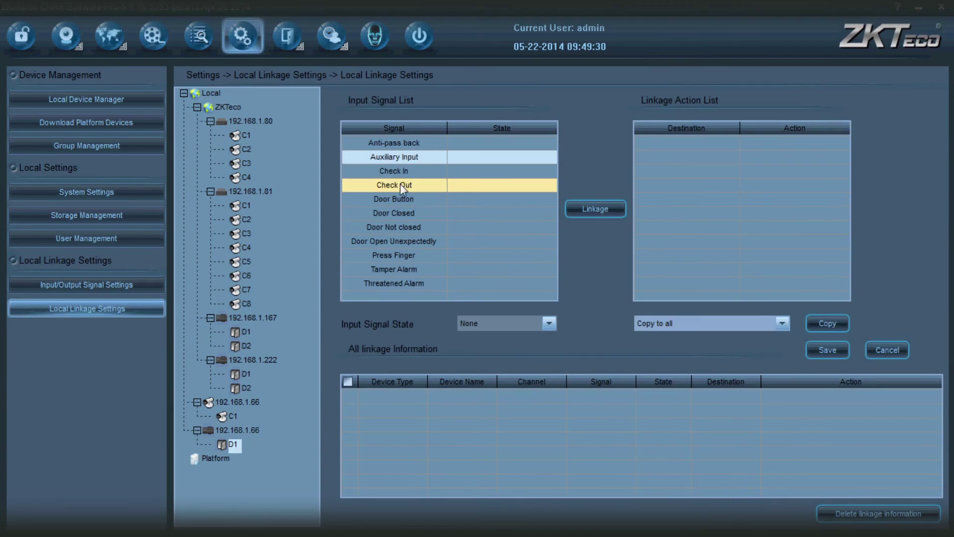
click(400, 174)
click(589, 206)
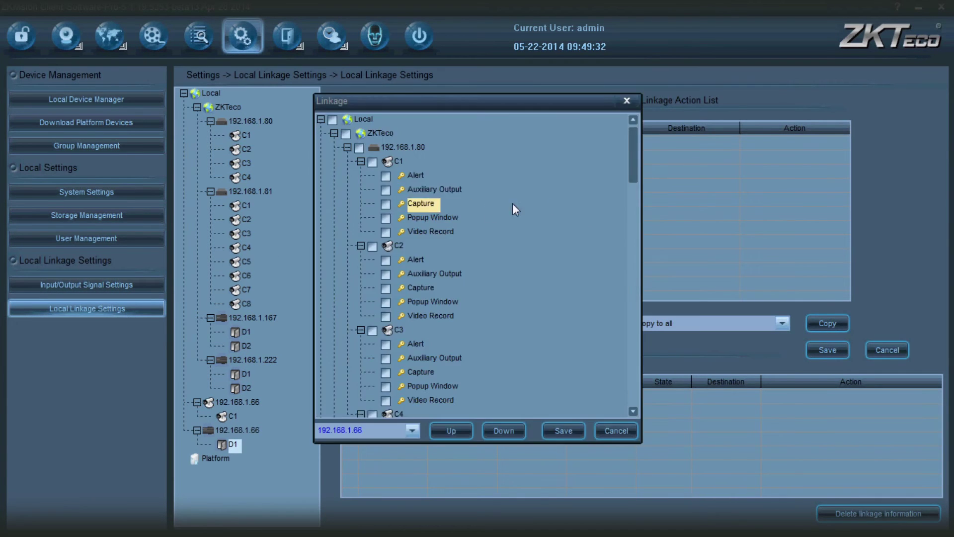
drag(633, 149, 642, 401)
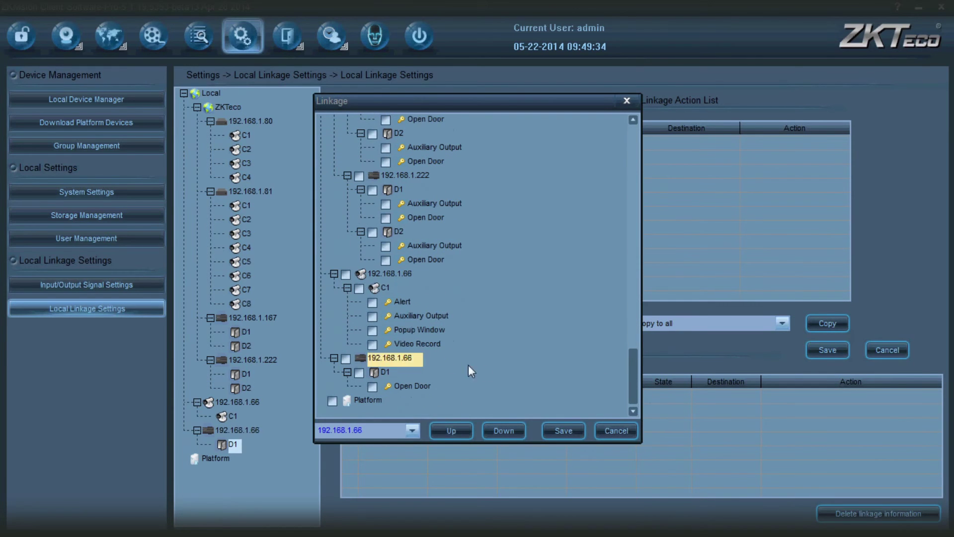
click(372, 330)
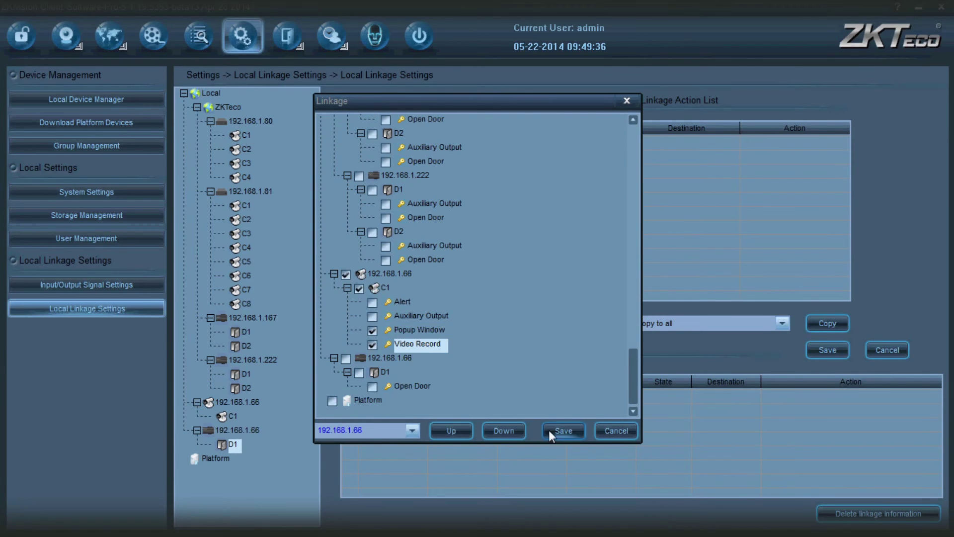
click(562, 429)
click(825, 352)
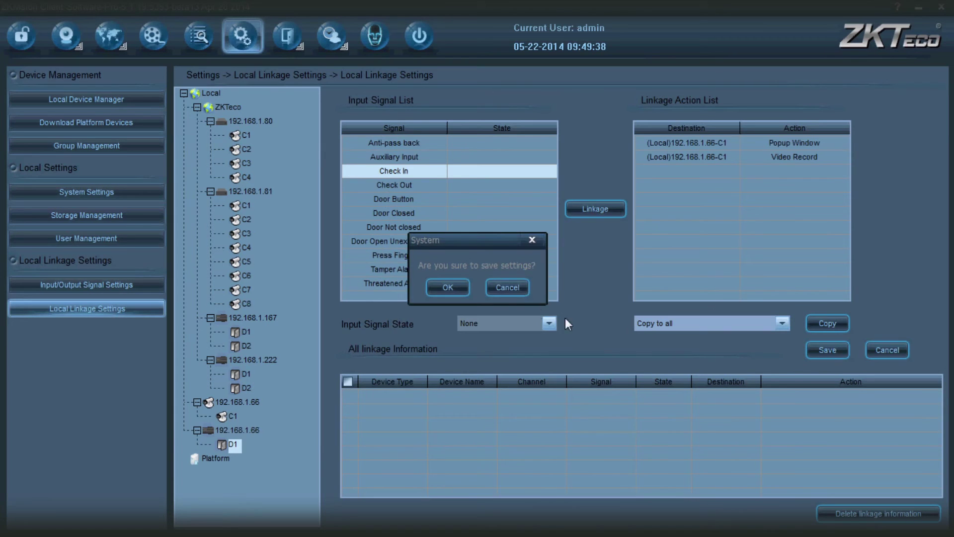
click(457, 289)
Step: Arm all devices in live view and play back the check-in alarm recording
click(67, 35)
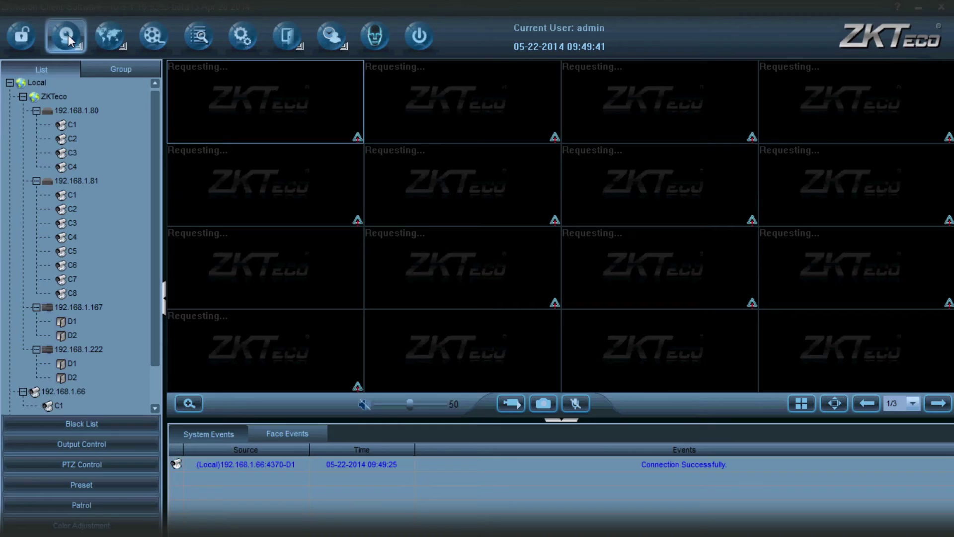
right_click(39, 82)
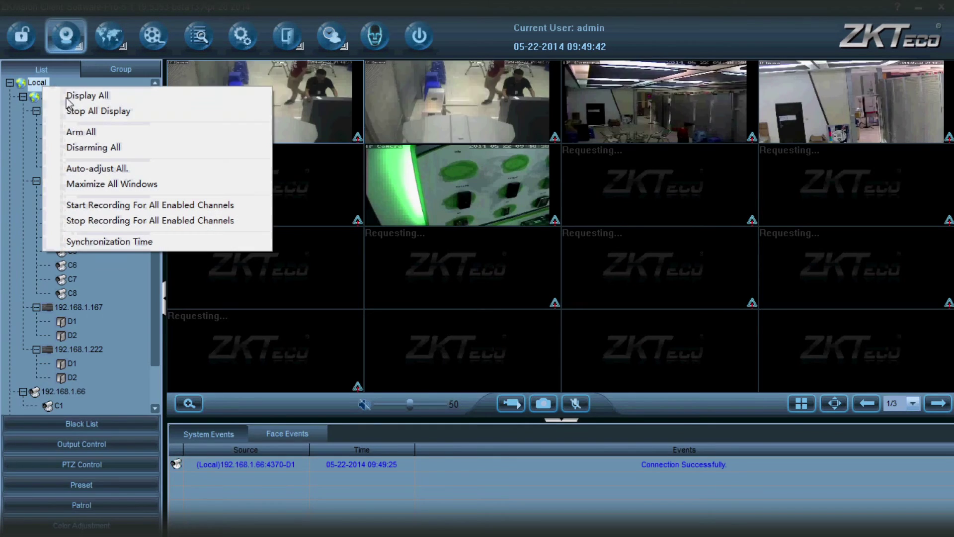
click(80, 127)
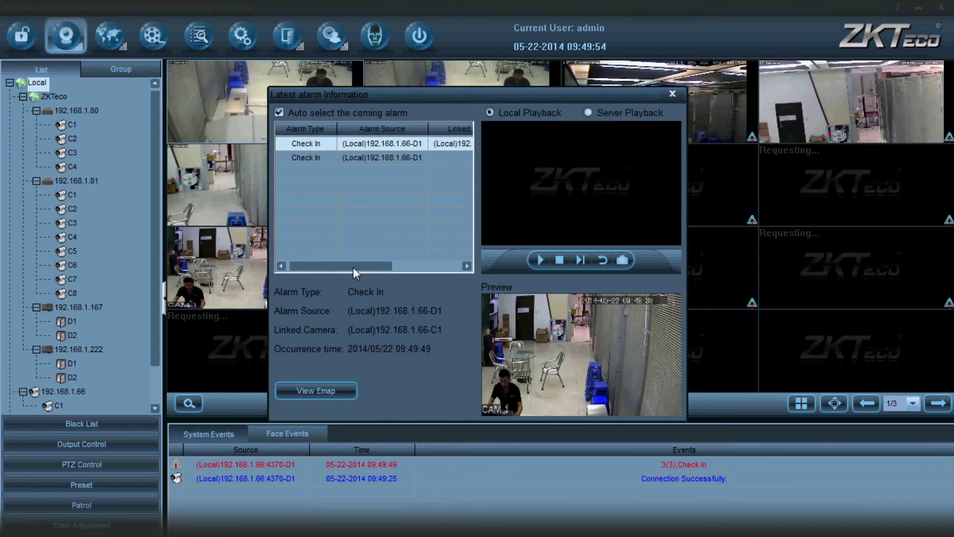
drag(352, 267, 411, 264)
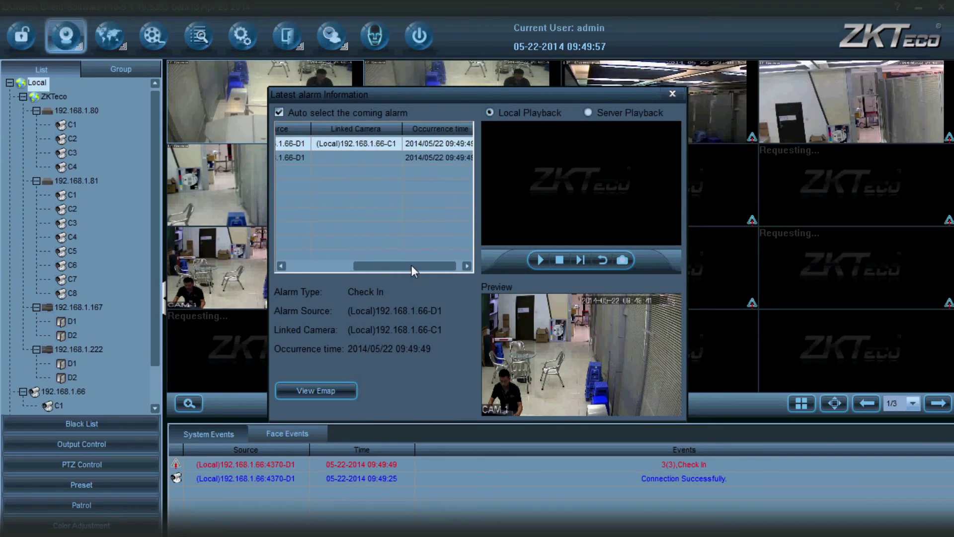
click(540, 261)
click(675, 96)
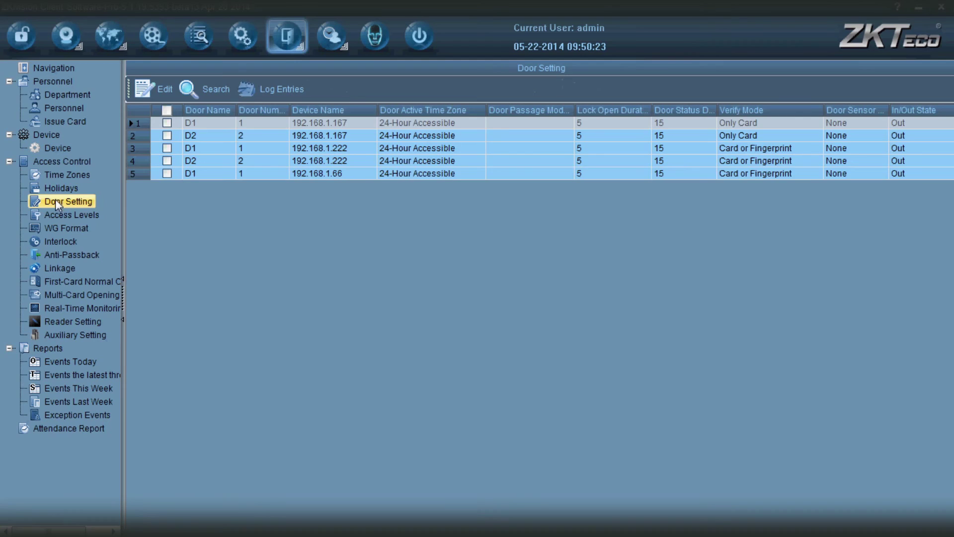
Step: After checking door D1's settings, download personnel data from the 192.168.1.66 device
click(170, 173)
click(160, 91)
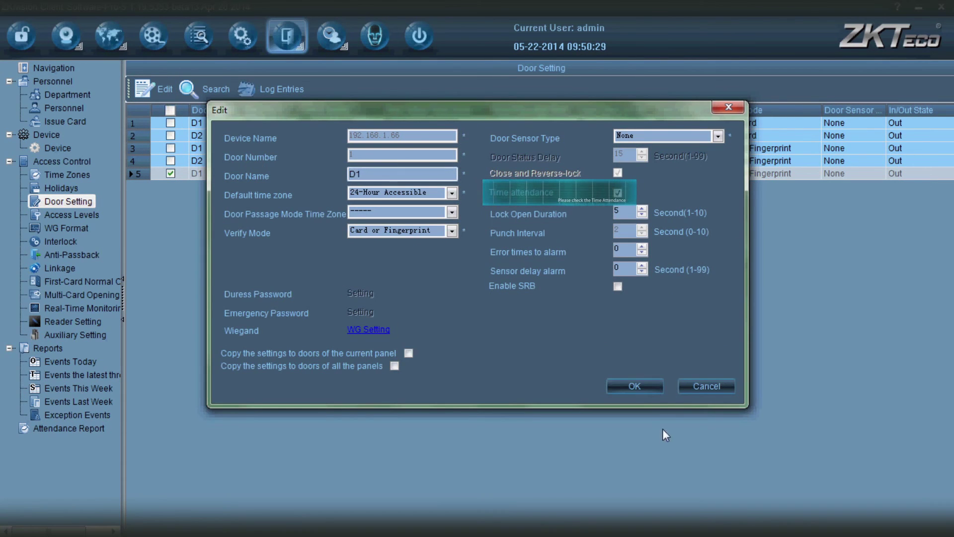
click(707, 385)
click(58, 147)
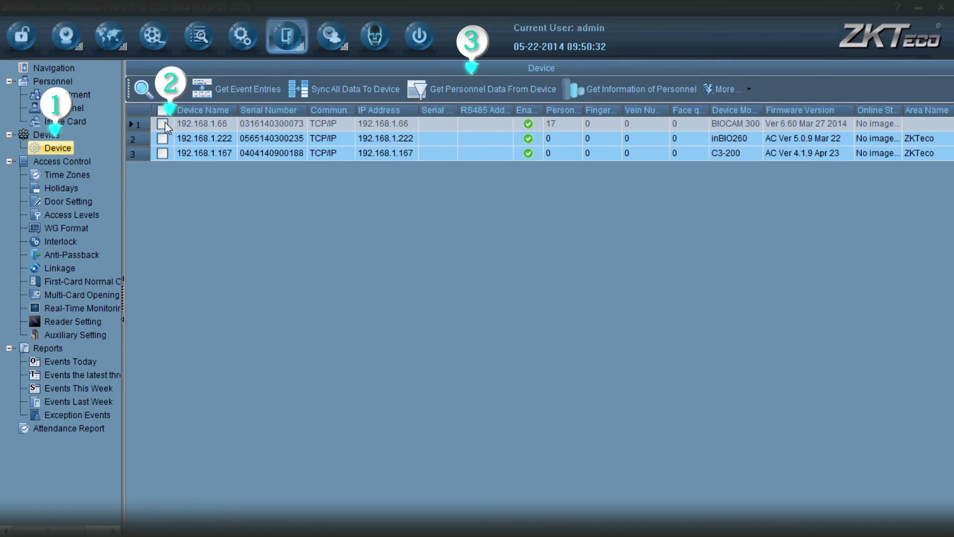
click(164, 124)
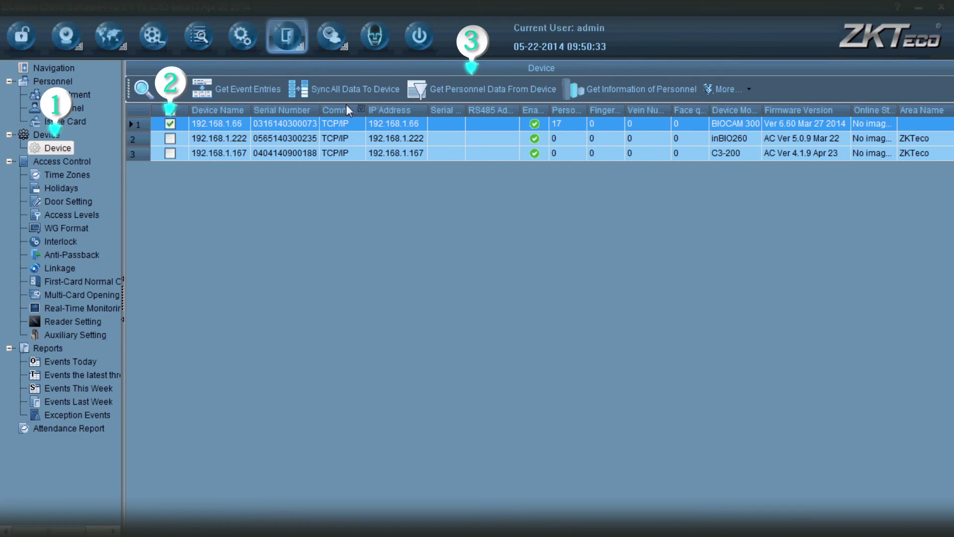
click(437, 92)
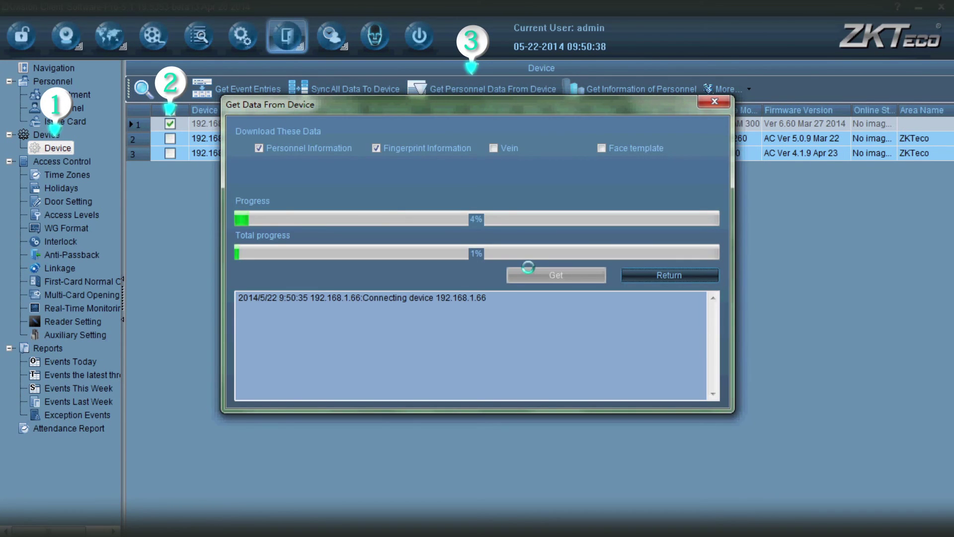
click(669, 277)
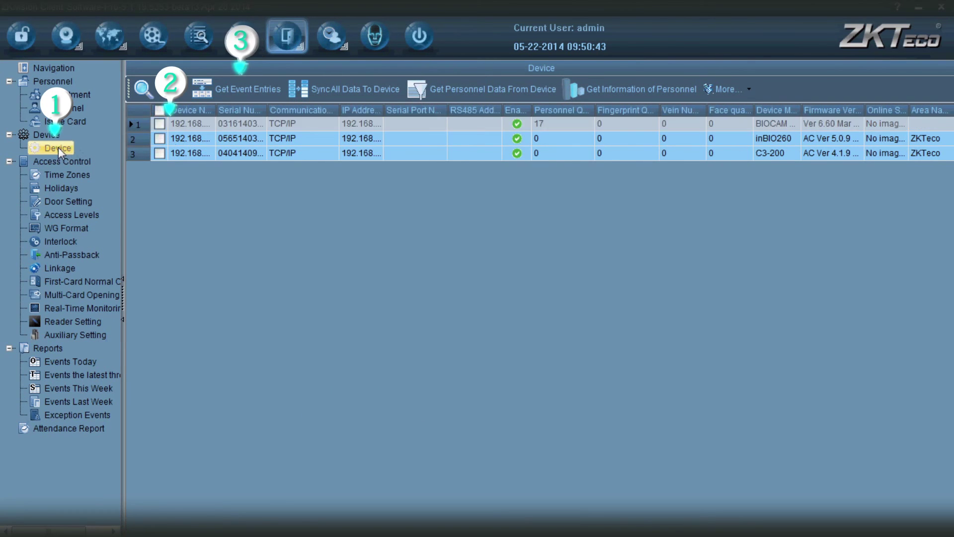
Step: Download all 238 event records from the 192.168.1.66 device
click(169, 123)
click(262, 91)
click(515, 260)
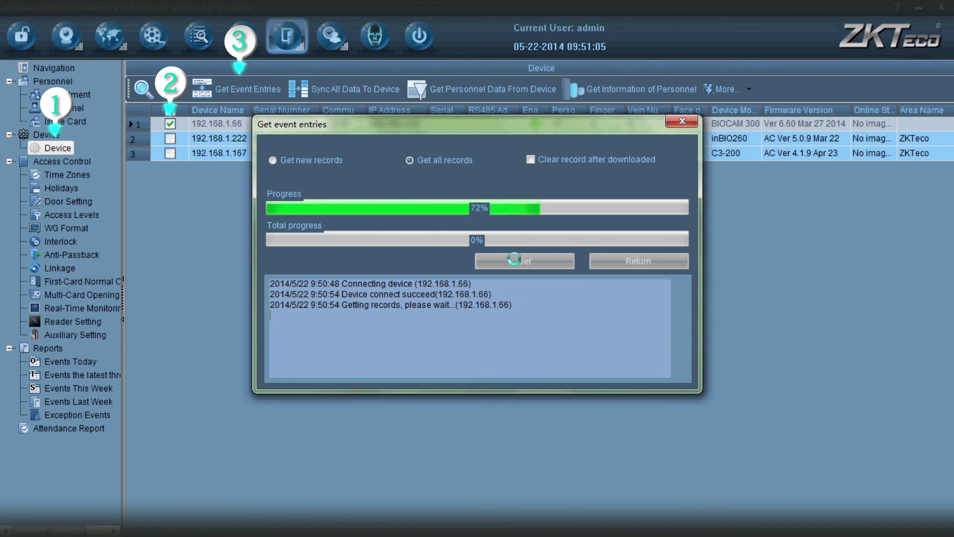
click(611, 262)
Step: Calculate the attendance report for all employees from 2014/5/15 to 5/22
click(56, 432)
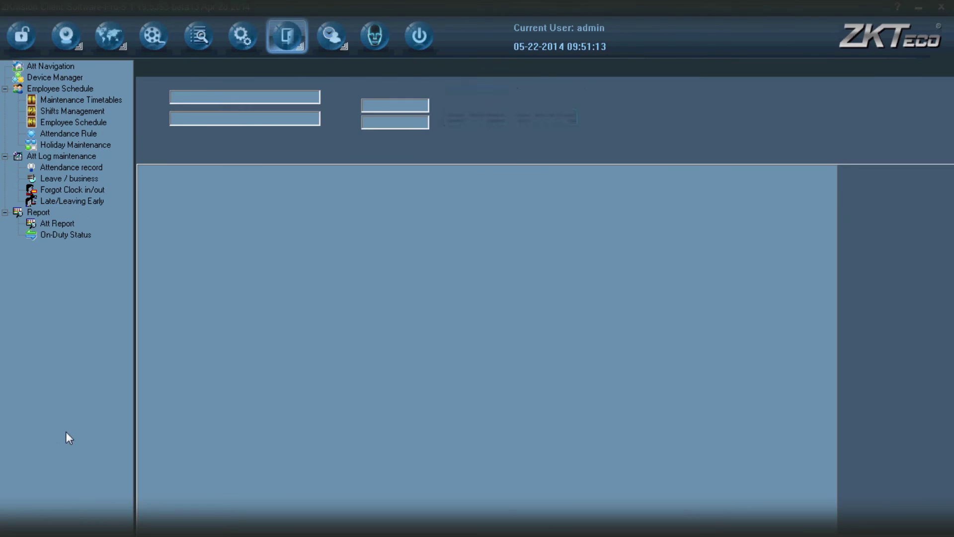
click(313, 118)
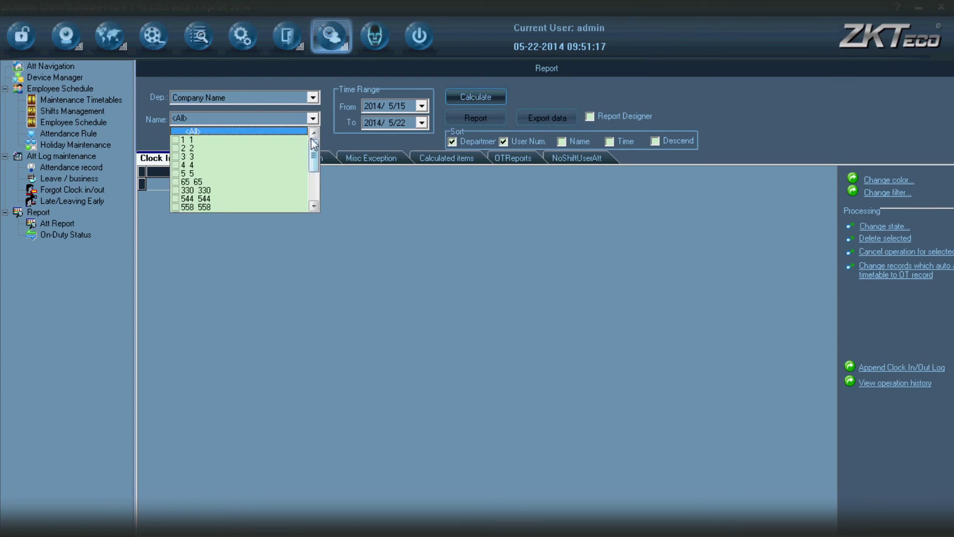
click(274, 134)
click(421, 123)
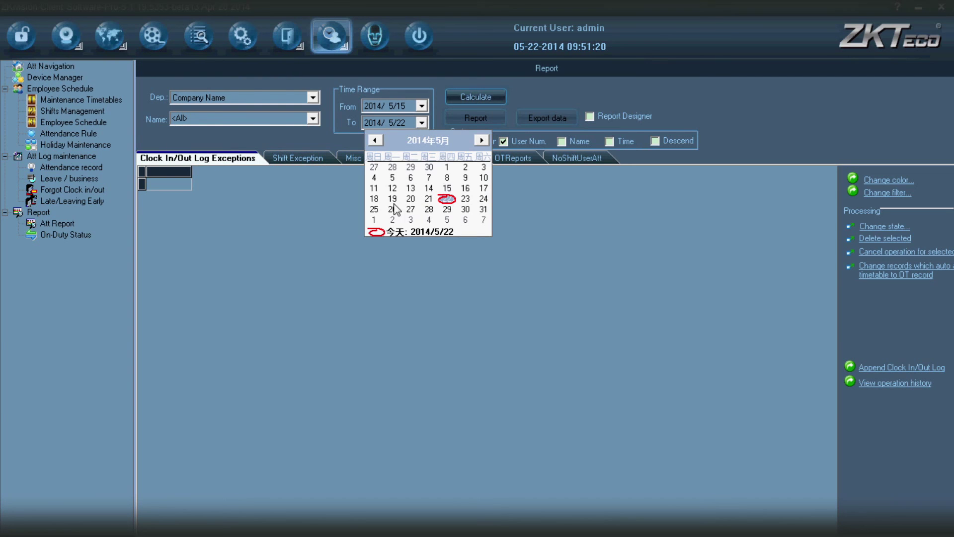
click(451, 198)
click(471, 95)
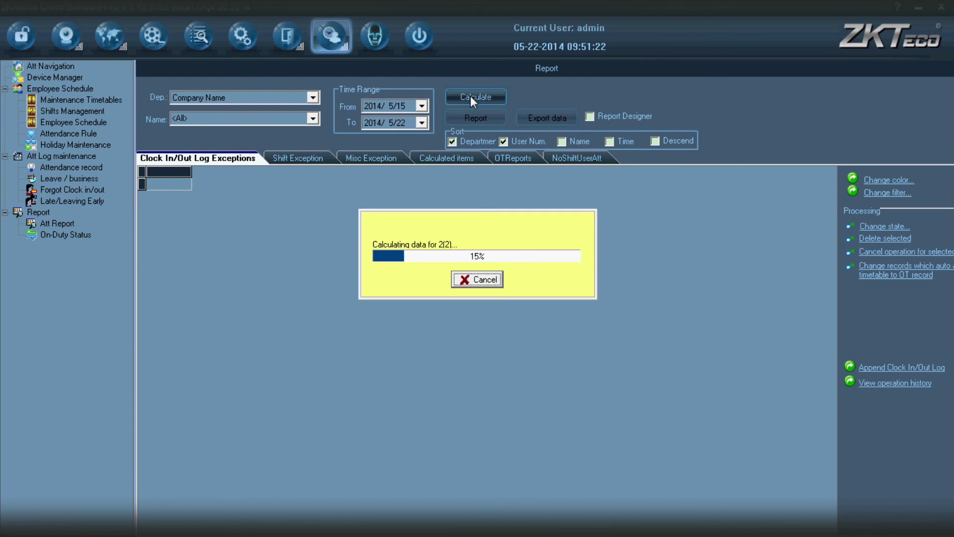
Step: Export the attendance data with all fields to the Desktop file 'Time Attend'
click(421, 312)
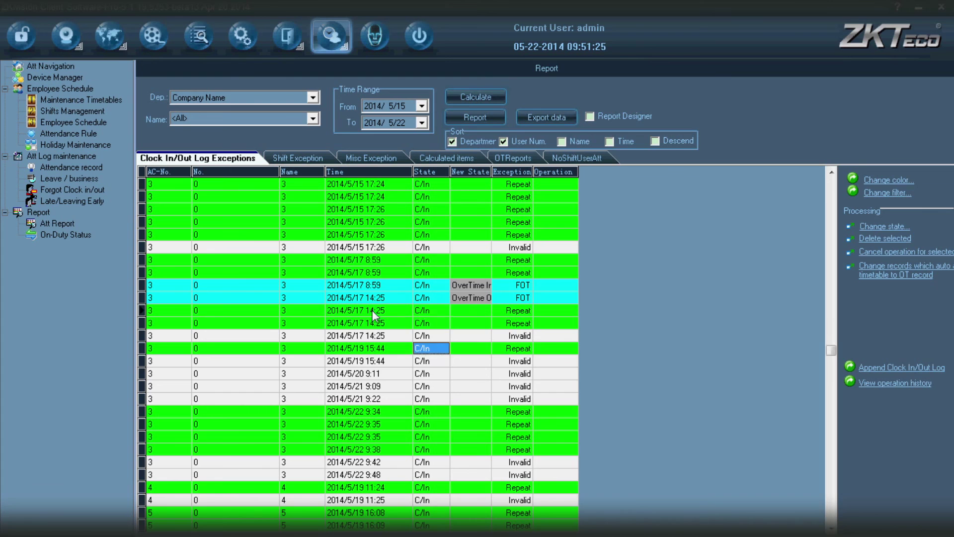
click(364, 475)
click(538, 118)
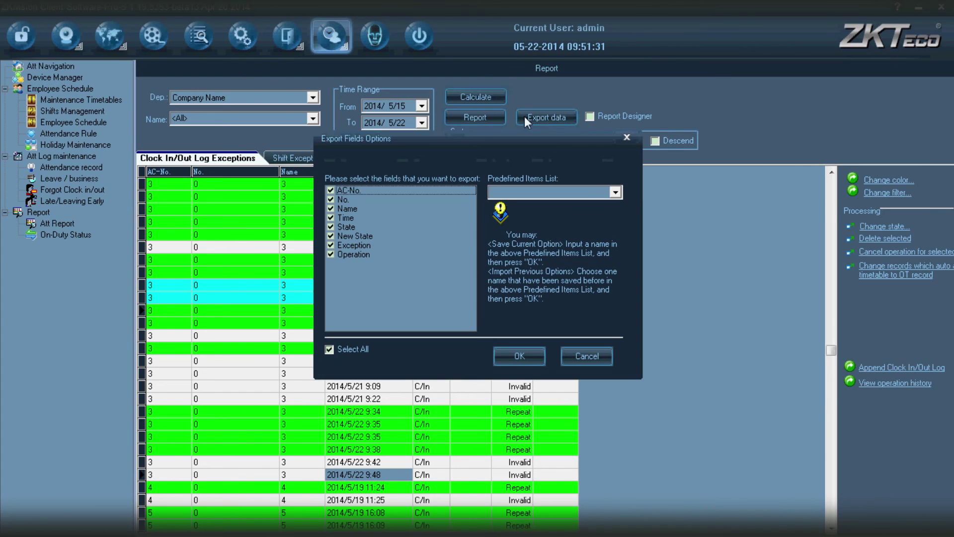
click(521, 357)
text(Time Attendance)
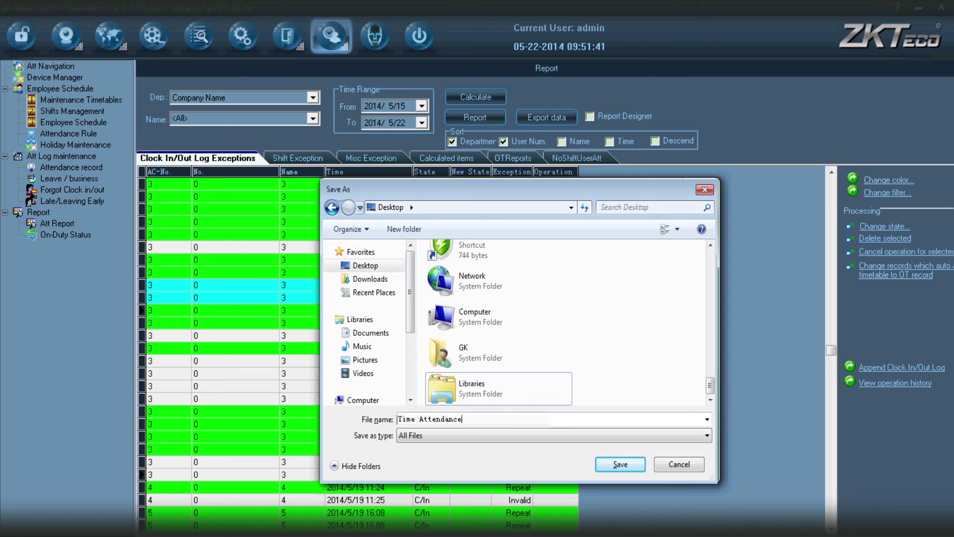
key(Return)
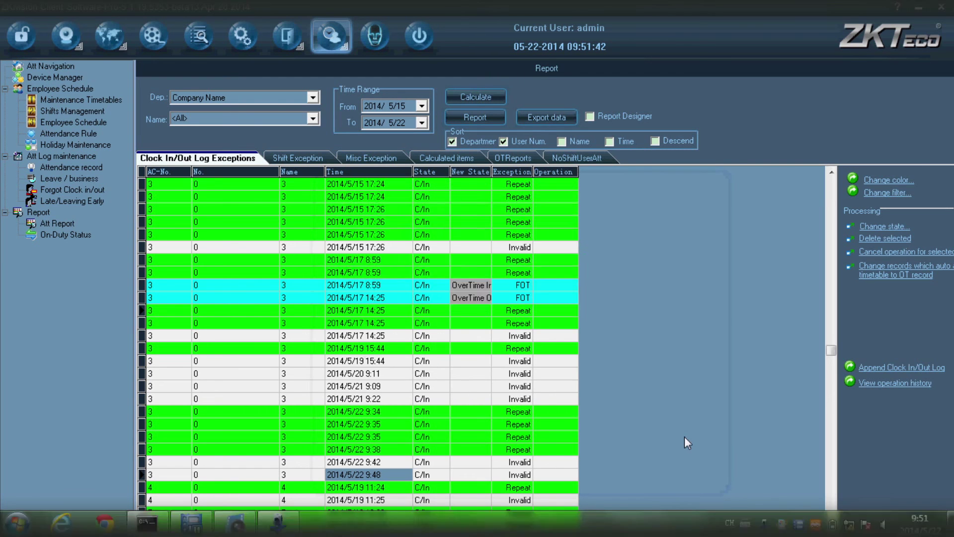
click(480, 287)
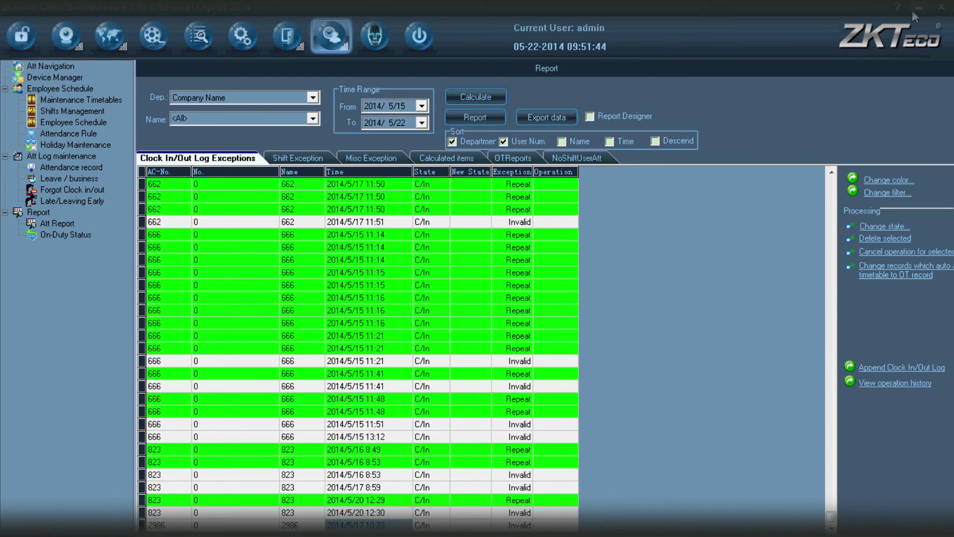